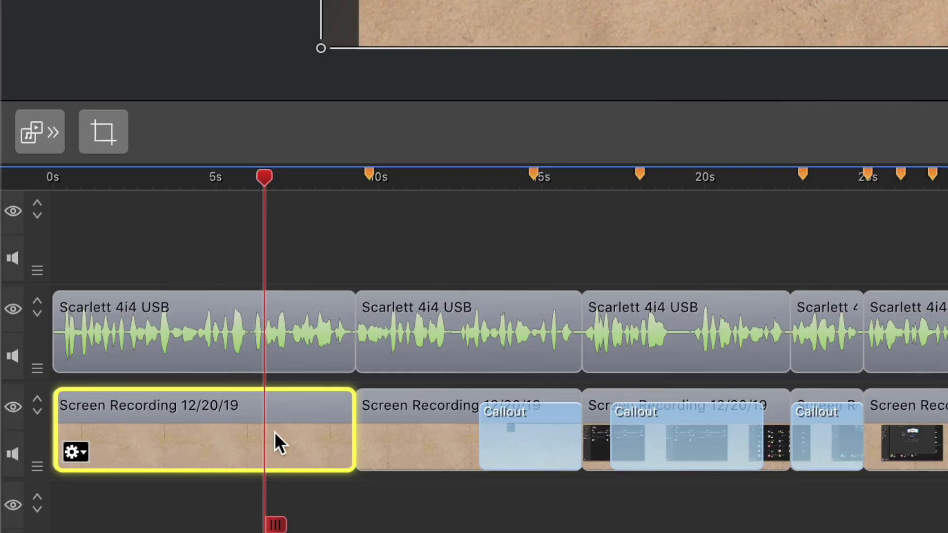
Add the clip marker 'Add Marker to Clips' to the first Screen Recording clip; playhead to about 5 s
right_click(275, 432)
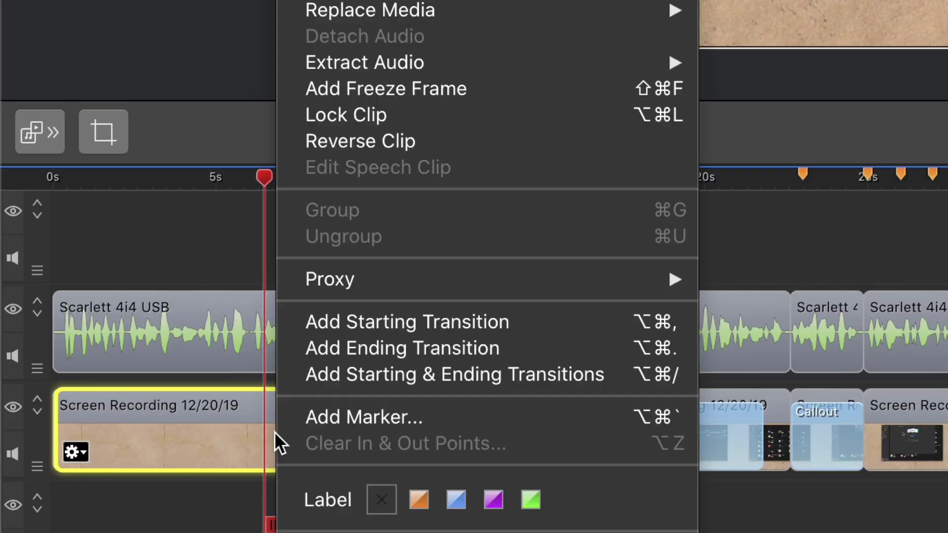
click(348, 416)
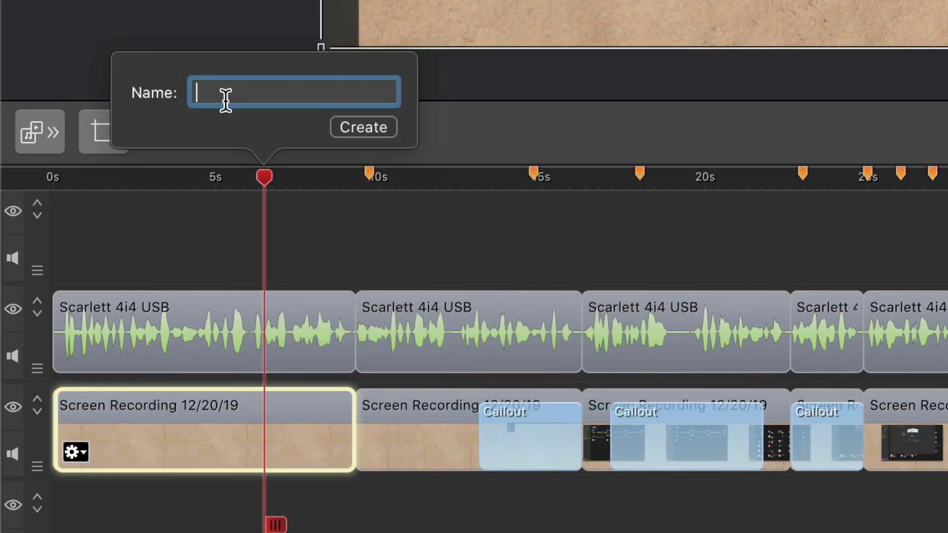
text(Add Marker to Clips)
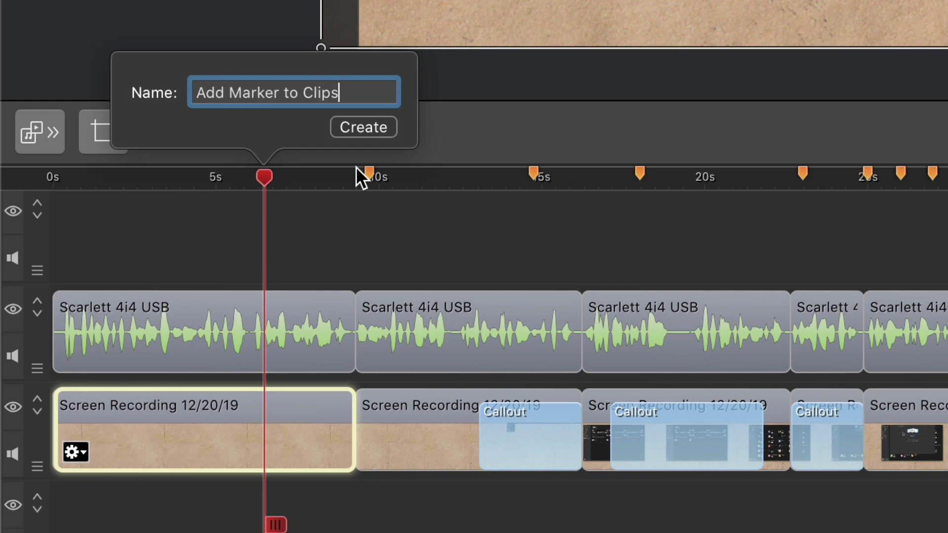
click(366, 126)
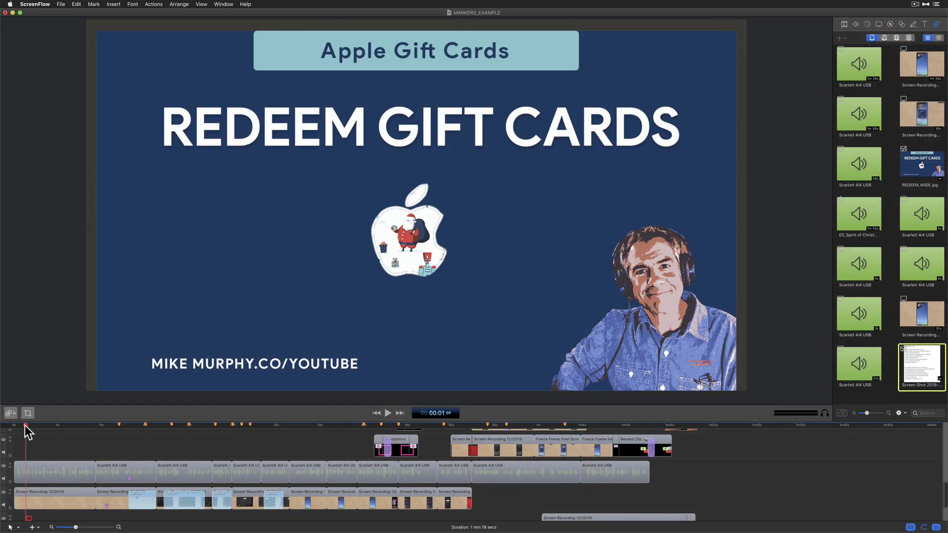
drag(25, 426, 57, 426)
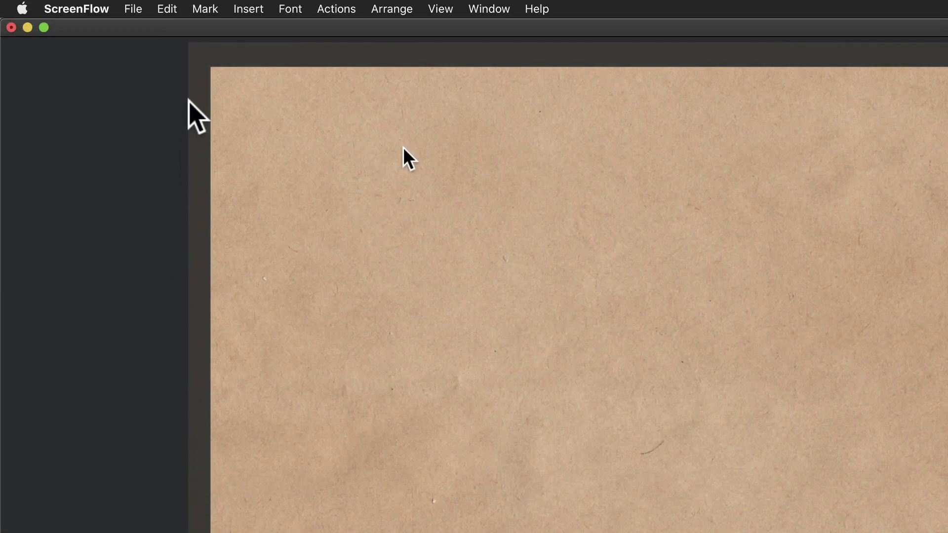
click(202, 8)
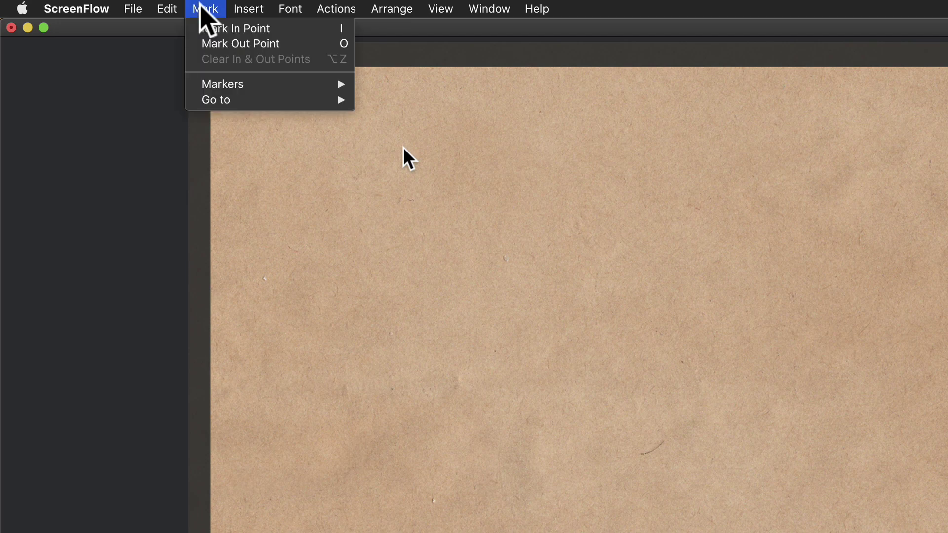
mouse_move(226, 93)
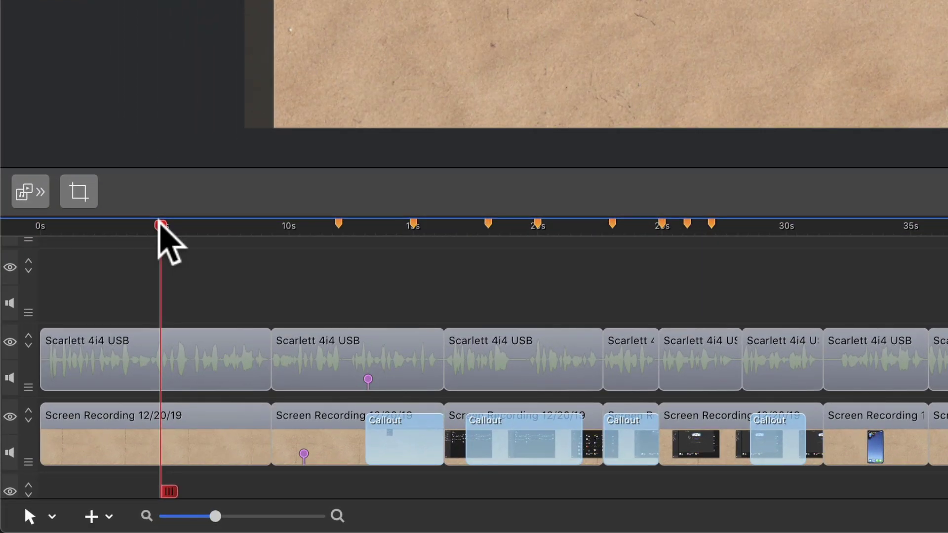
Create a timeline marker named 'Add Graphic Here' at the playhead, then scrub back toward the start
key(super+shift+k)
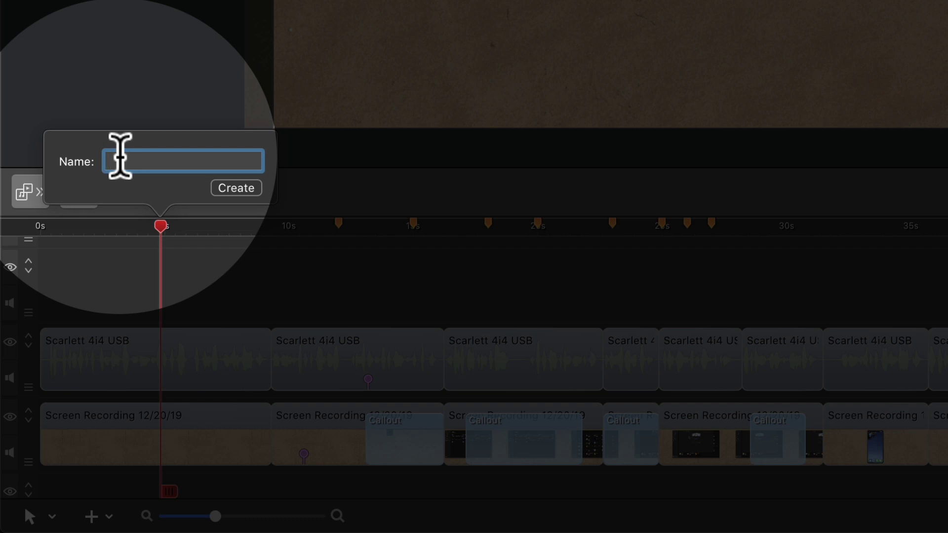
text(Add Graphic Here)
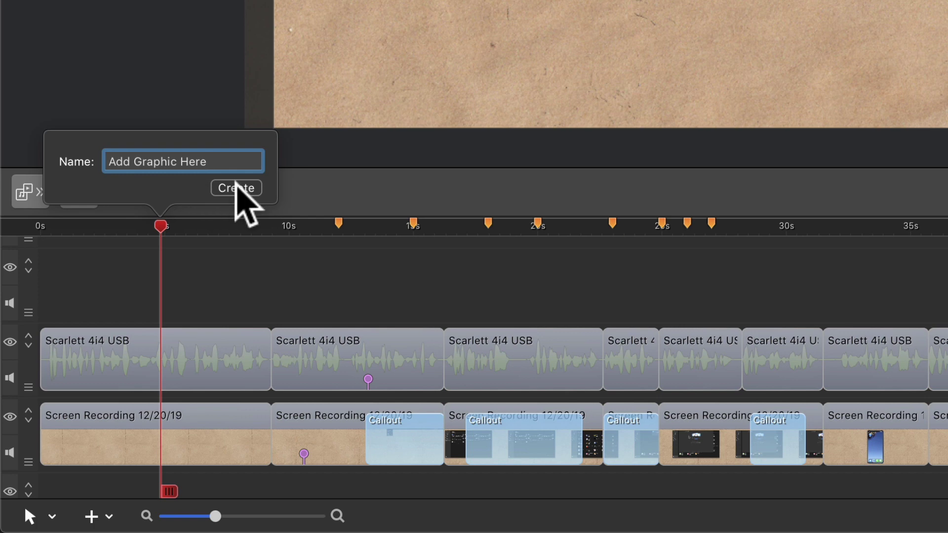
key(Return)
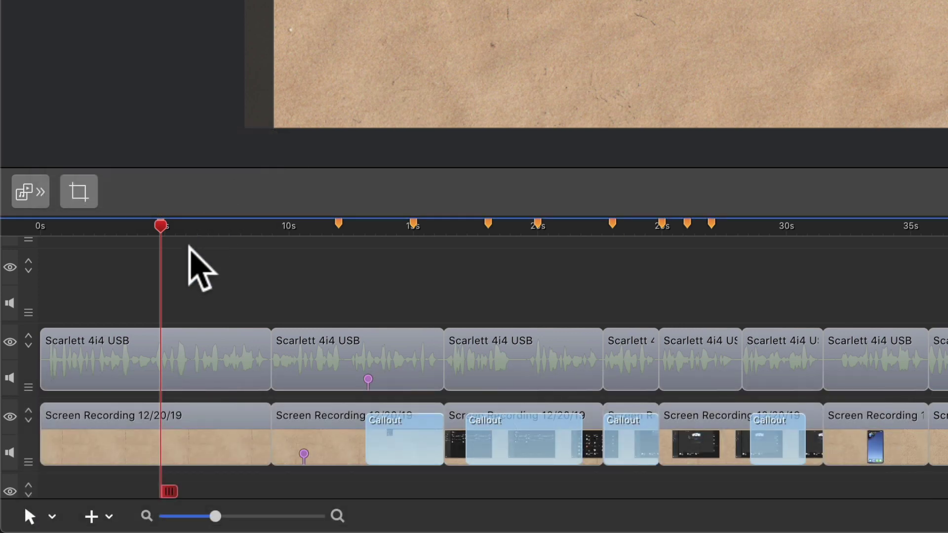
drag(223, 224, 103, 224)
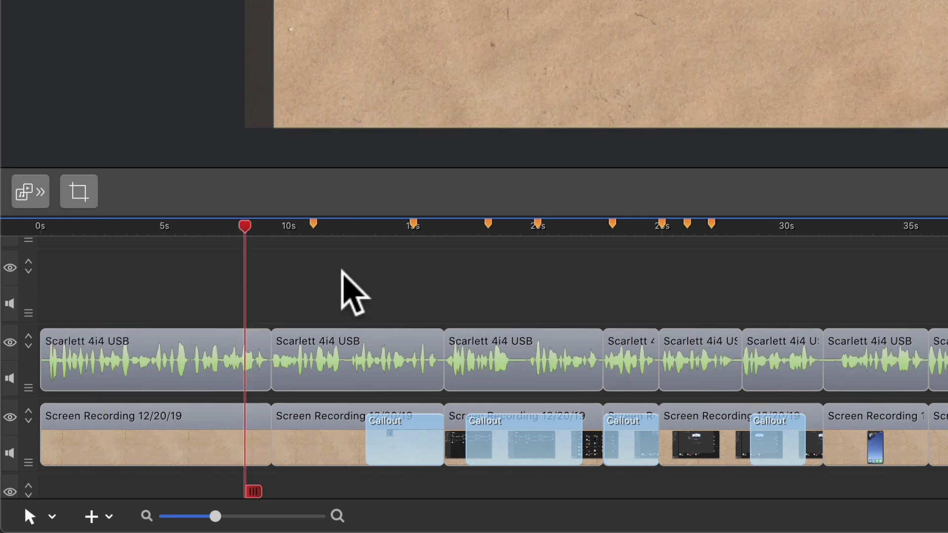
Nudge the Click Apple marker just past 10 seconds and confirm its name stays 'Click Apple'
mouse_move(313, 221)
mouse_down()
mouse_move(373, 221)
mouse_move(302, 220)
mouse_move(311, 220)
mouse_up()
double_click(312, 221)
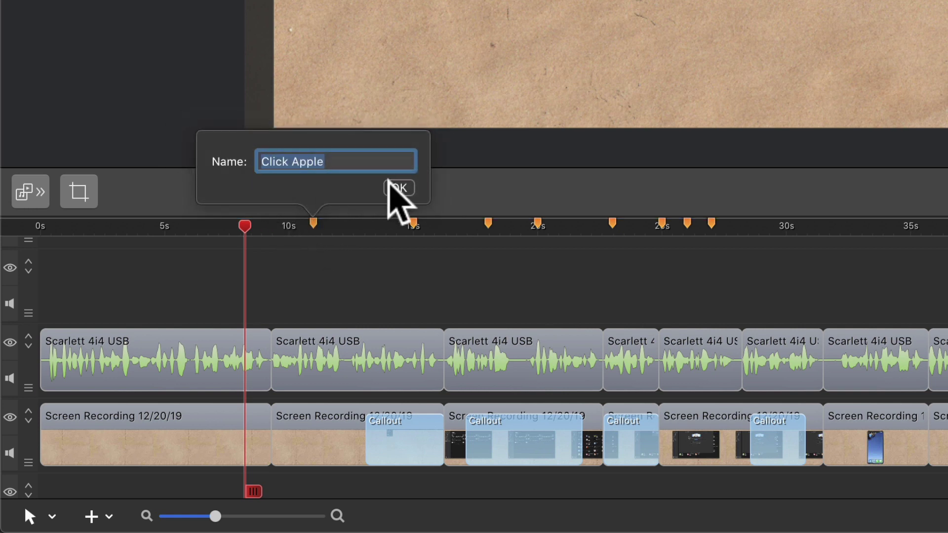
click(402, 189)
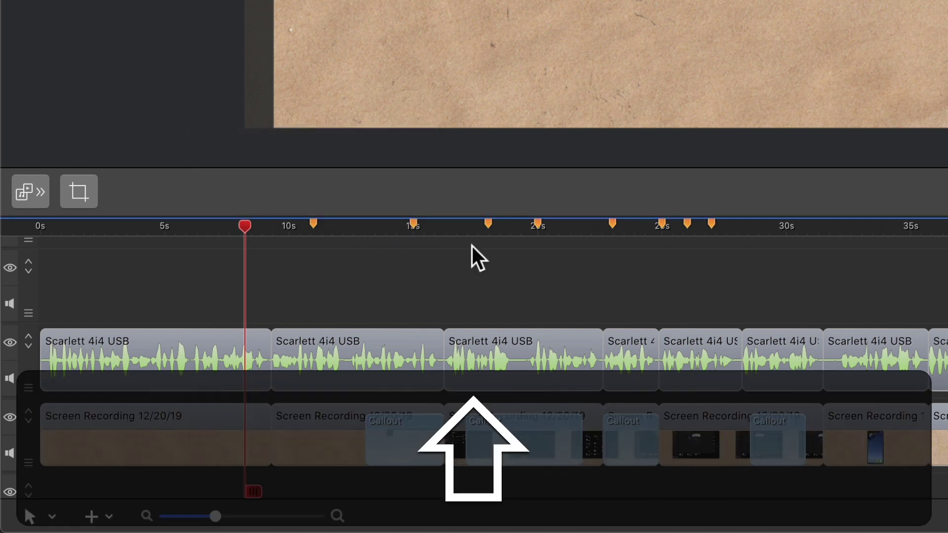
Step the playhead forward three markers, then back two to the Click Apple marker
key(shift+Up)
key(shift+Up)
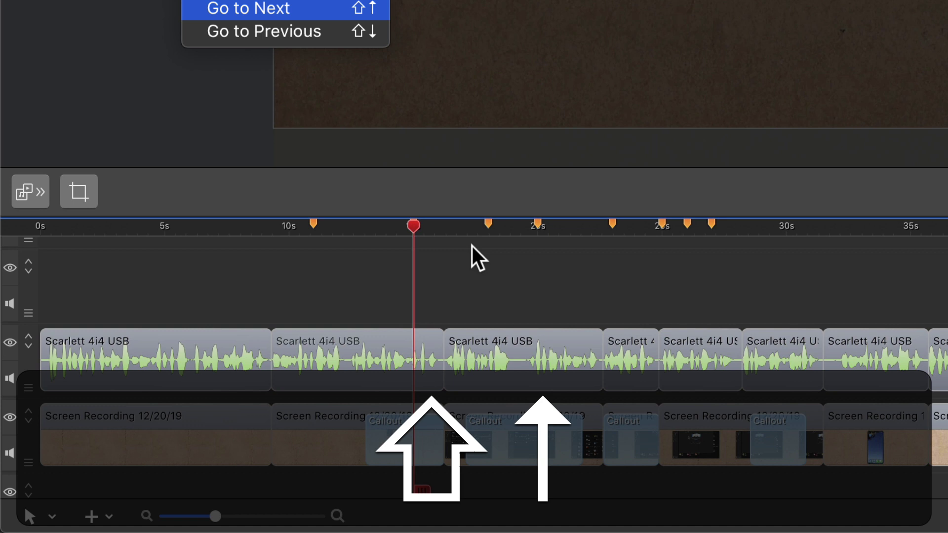
key(shift+Up)
key(shift+Up)
key(shift+Up)
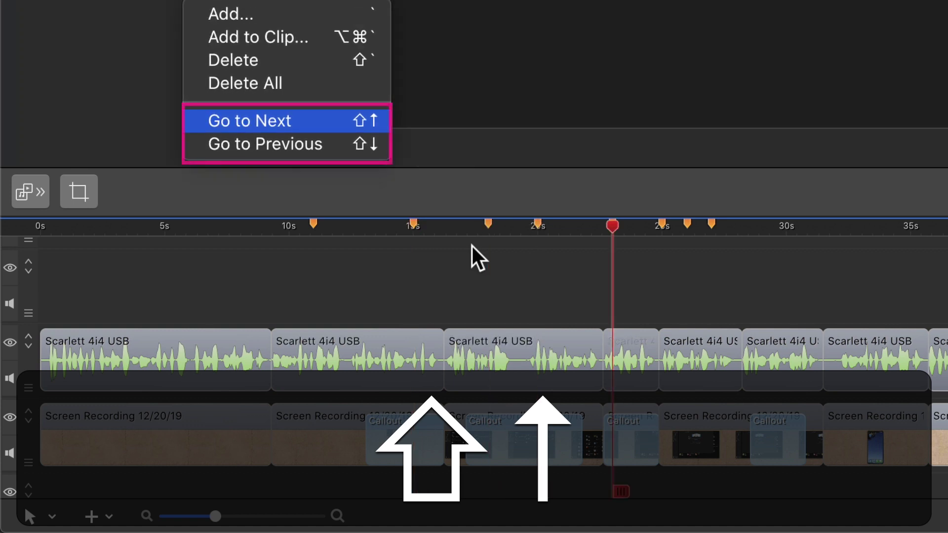
key(shift+Up)
key(shift+Up)
key(shift+Up)
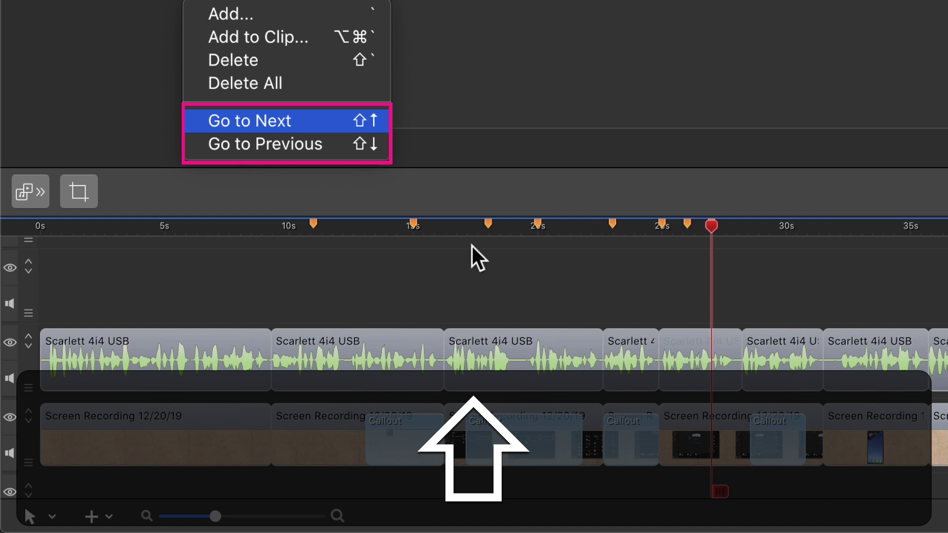
key(shift+Down)
key(shift+Down)
key(shift+Down)
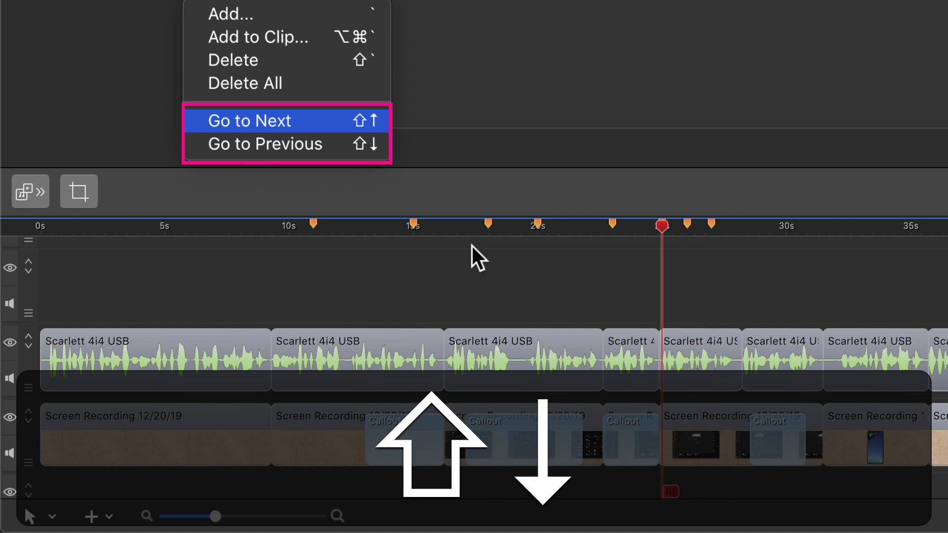
key(shift+Down)
key(shift+Down)
key(shift+Down)
key(shift+Down)
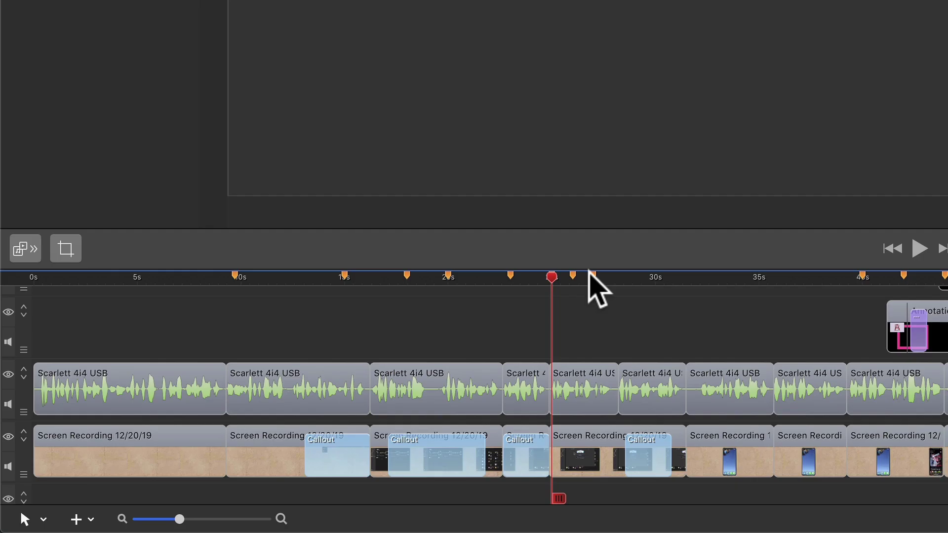
Jump to the Redeem Top Right marker at 1m 3s and drag it to about 1m 0s
right_click(589, 272)
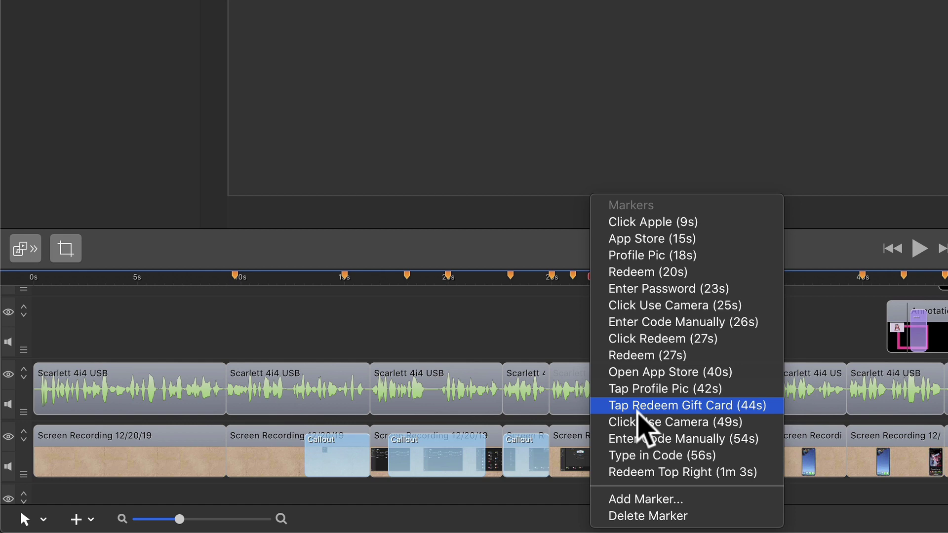
click(645, 469)
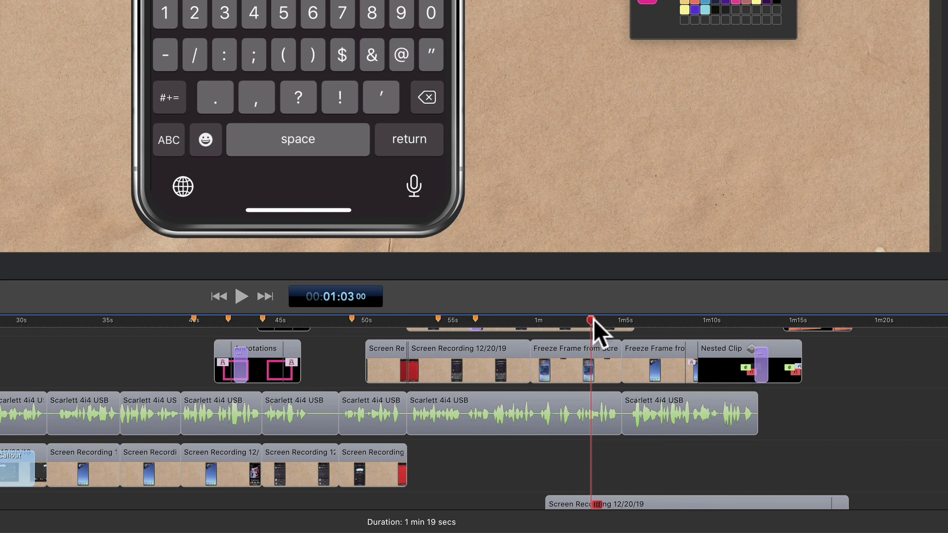
mouse_move(593, 319)
mouse_down()
mouse_move(546, 319)
mouse_move(621, 318)
mouse_up()
Add a MARKER END marker at the playhead, then delete that new marker
right_click(623, 319)
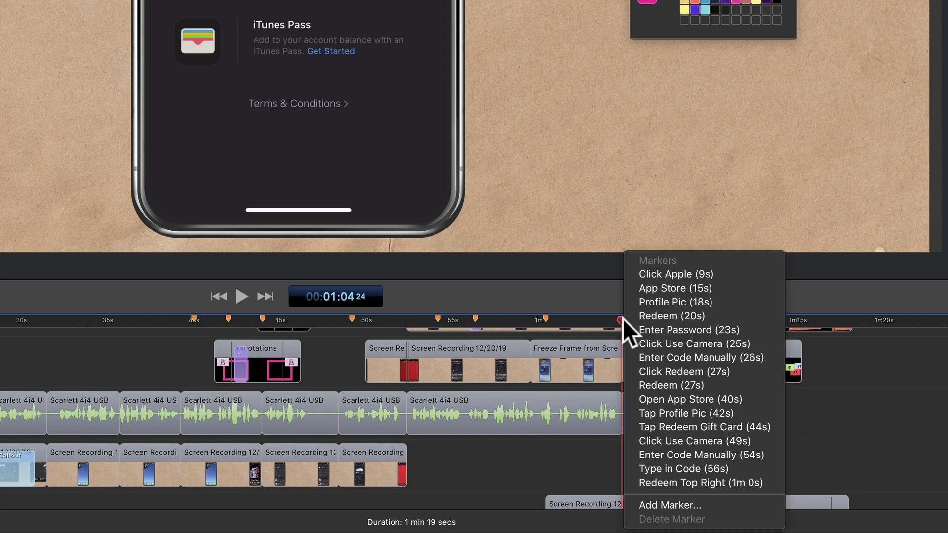
click(653, 503)
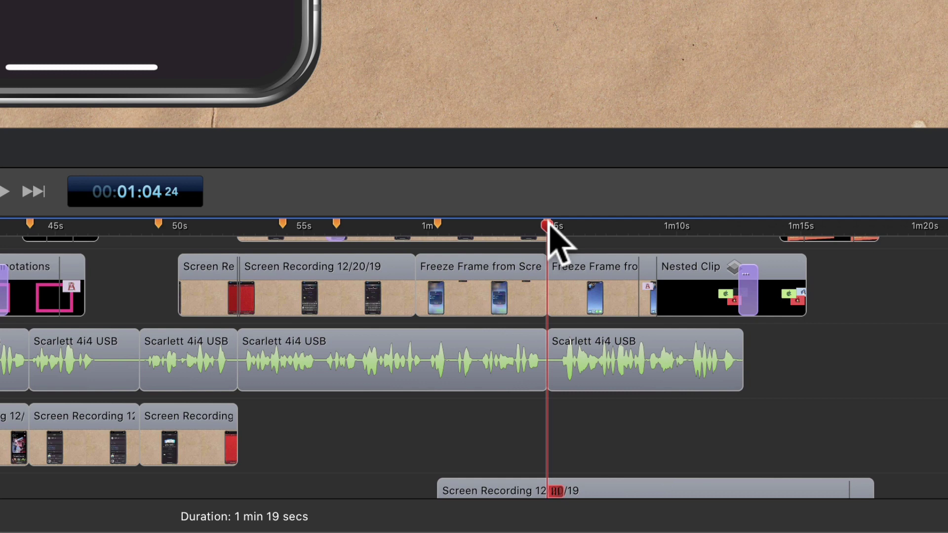
right_click(549, 226)
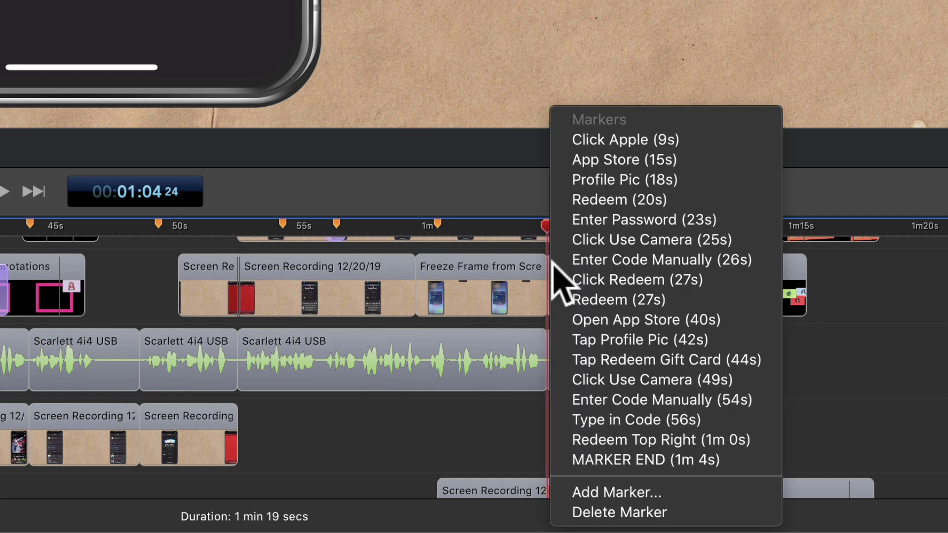
click(599, 514)
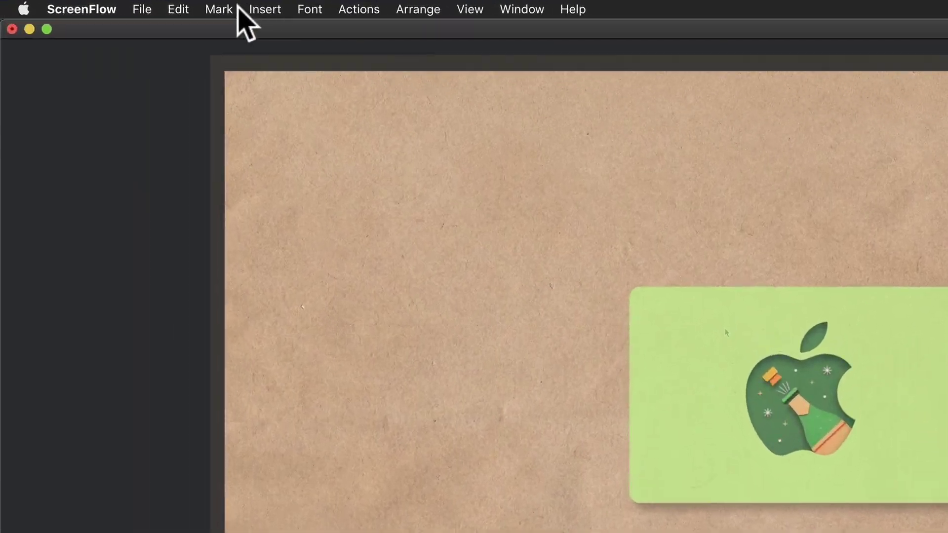
click(94, 4)
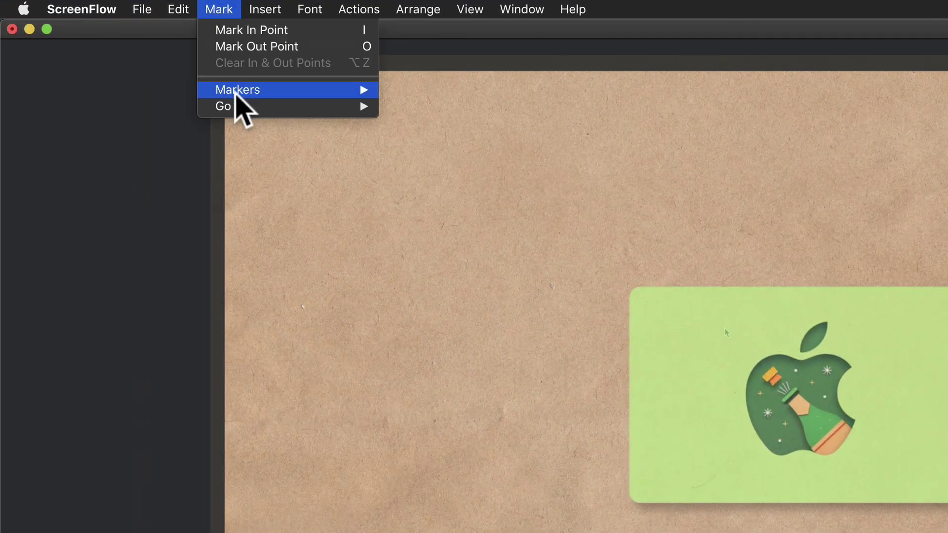
mouse_move(238, 94)
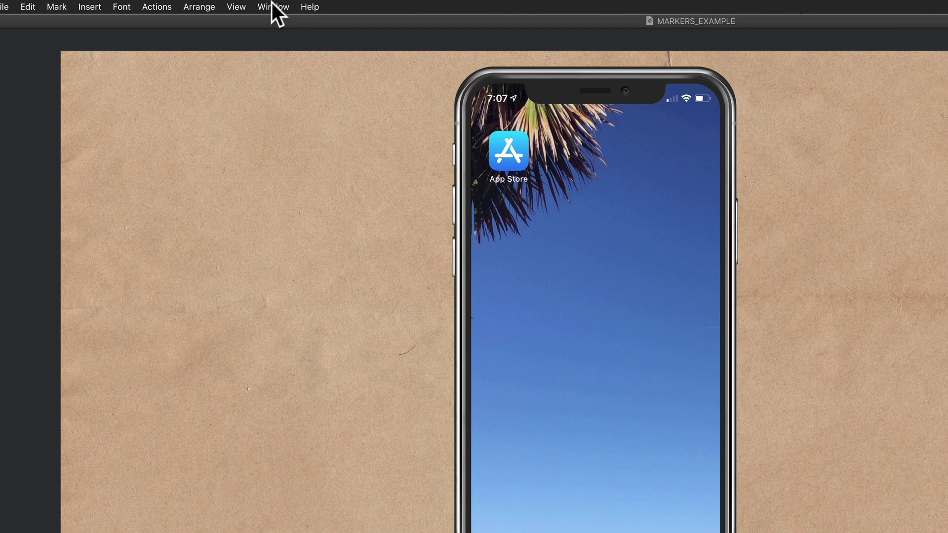
Open Window > Markers showing 16 markers and select the Redeem row at 20s
click(224, 4)
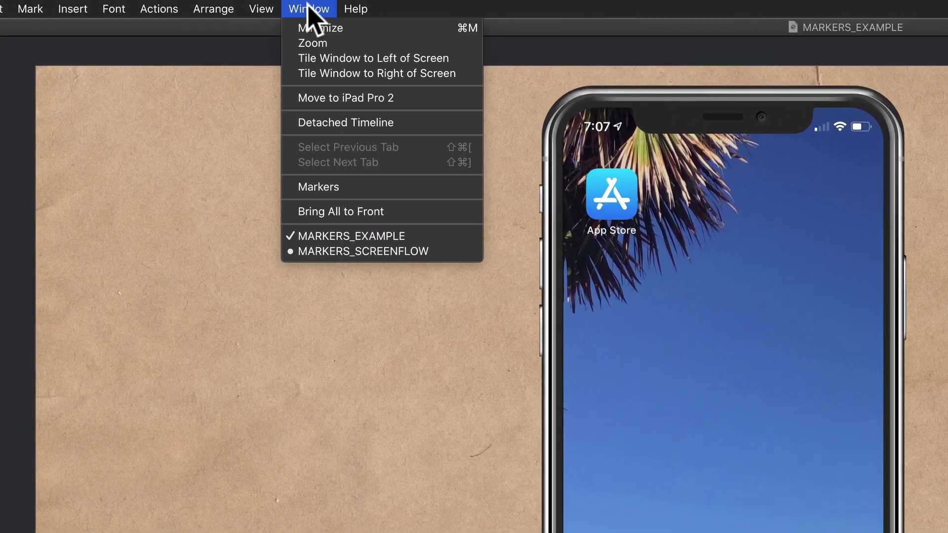
click(366, 187)
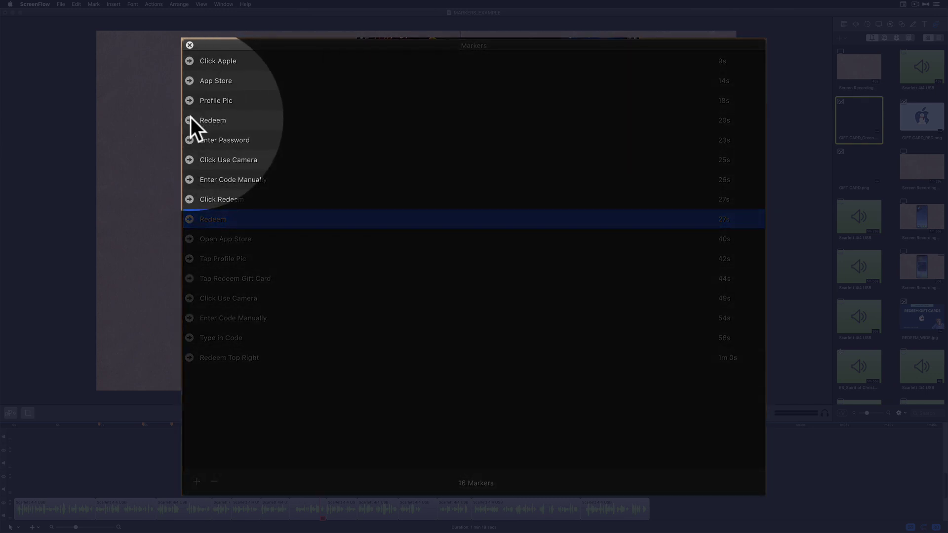
click(189, 119)
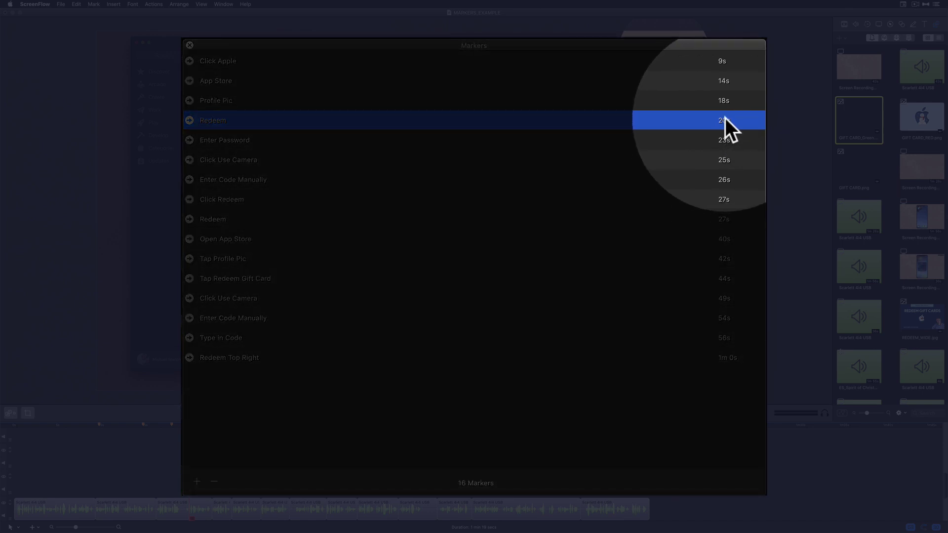
Change the Redeem marker's time in the Markers list from 20s to 50s
click(725, 120)
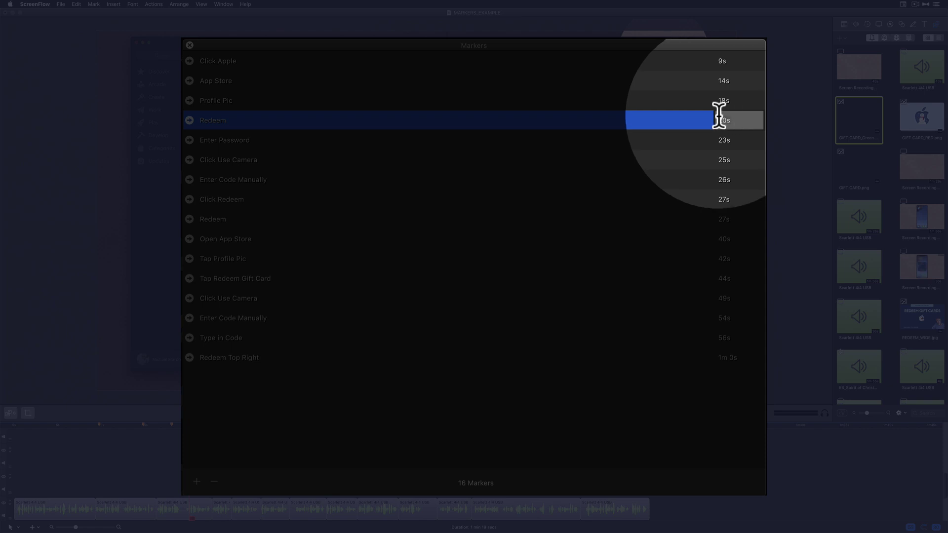
text(50s)
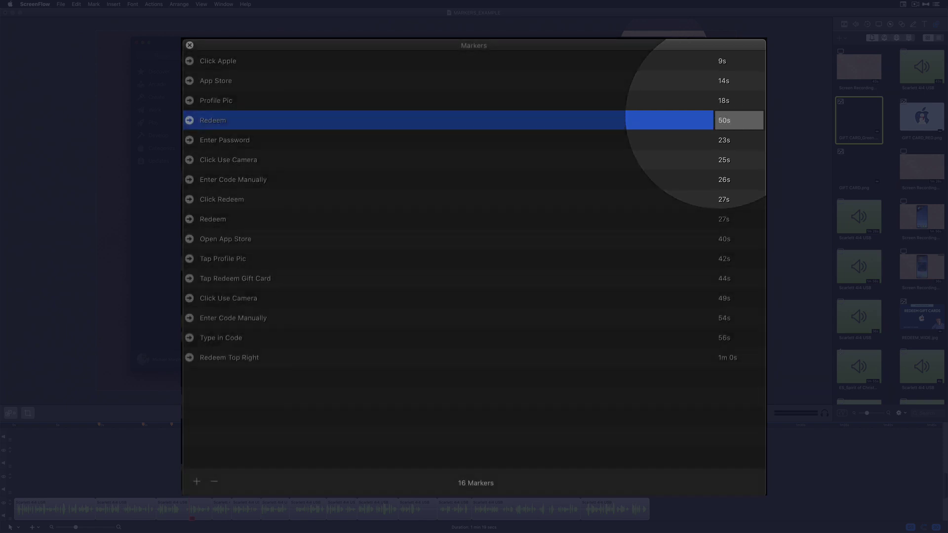
key(Return)
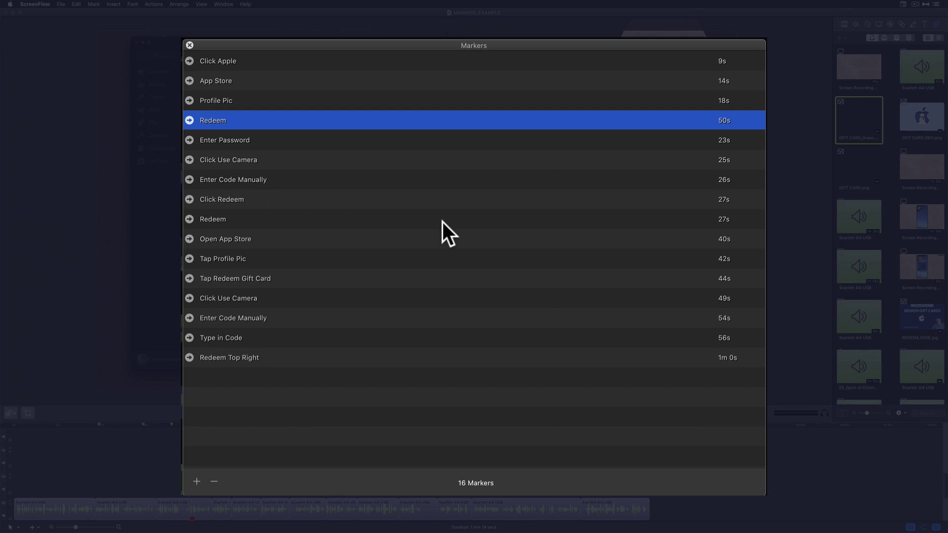
Remove the Redeem marker at 50s, add an Unnamed Marker at 31s and start renaming it
click(215, 120)
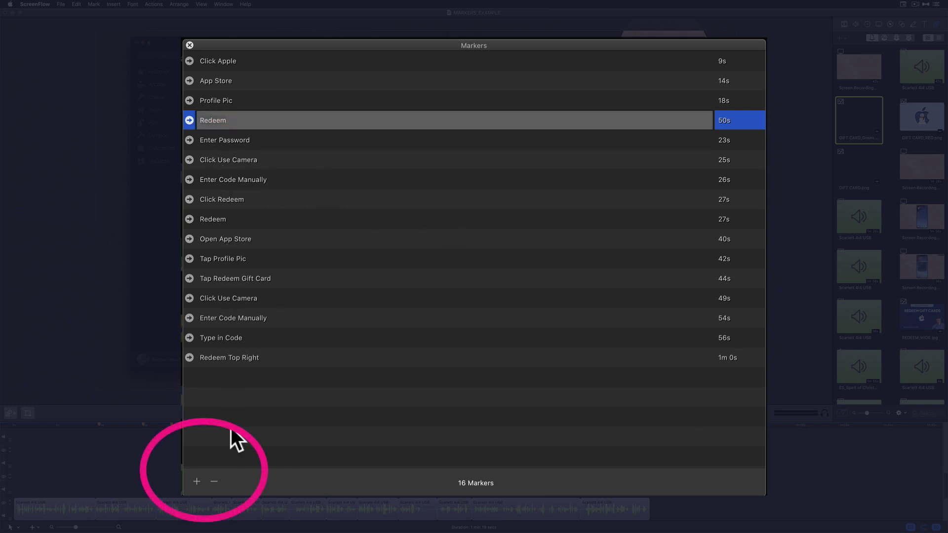
click(214, 482)
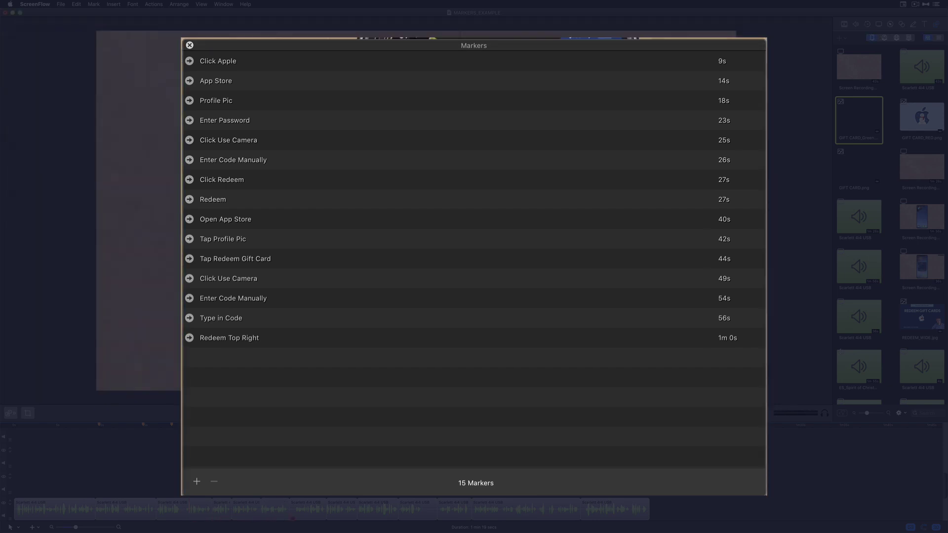
click(196, 481)
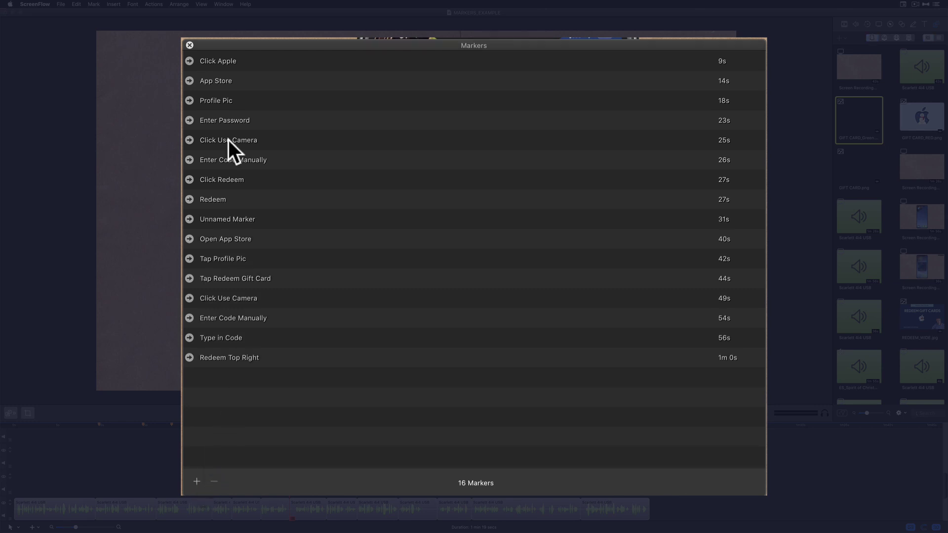
click(224, 220)
click(224, 221)
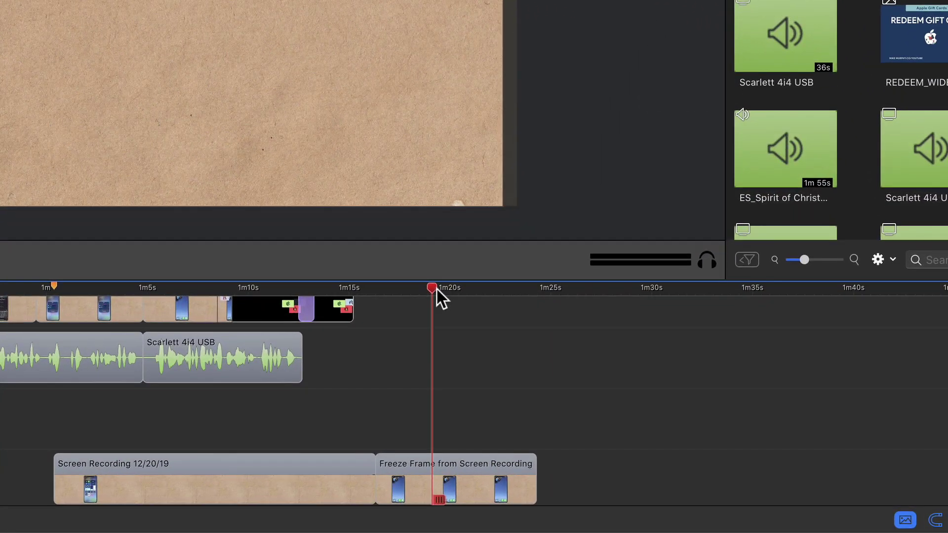
Create the marker 'Markers are Awesome' at 1m 17s, the Freeze Frame clip's start
drag(434, 285, 384, 283)
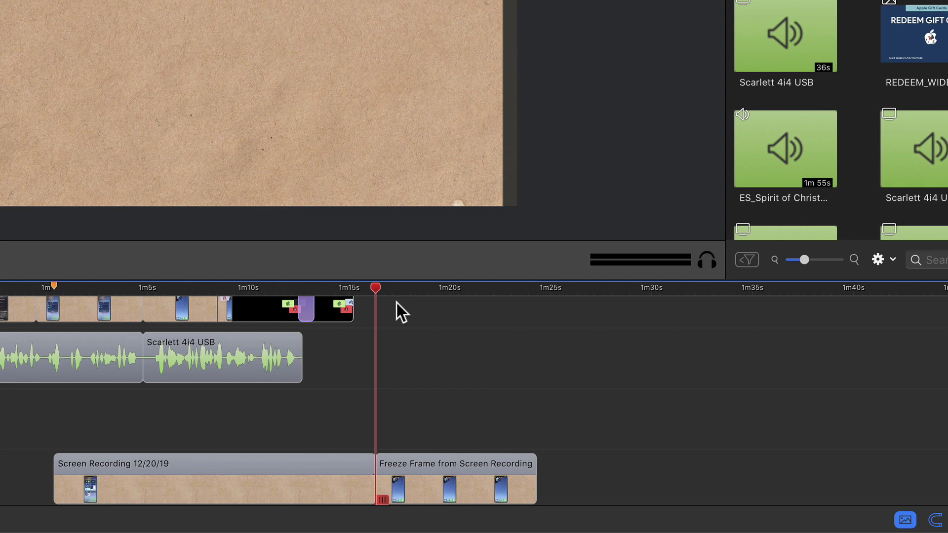
key(ctrl+alt+n)
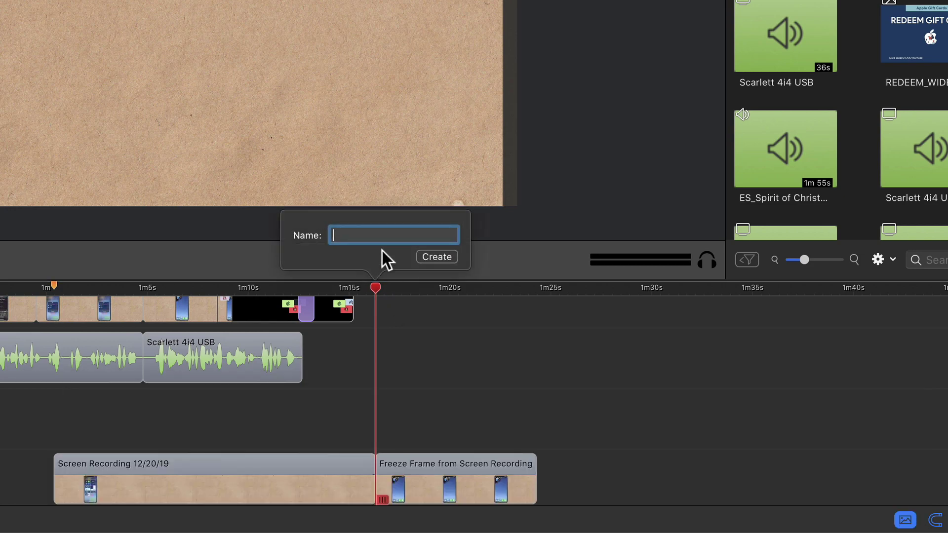
text(Markers are Awesome)
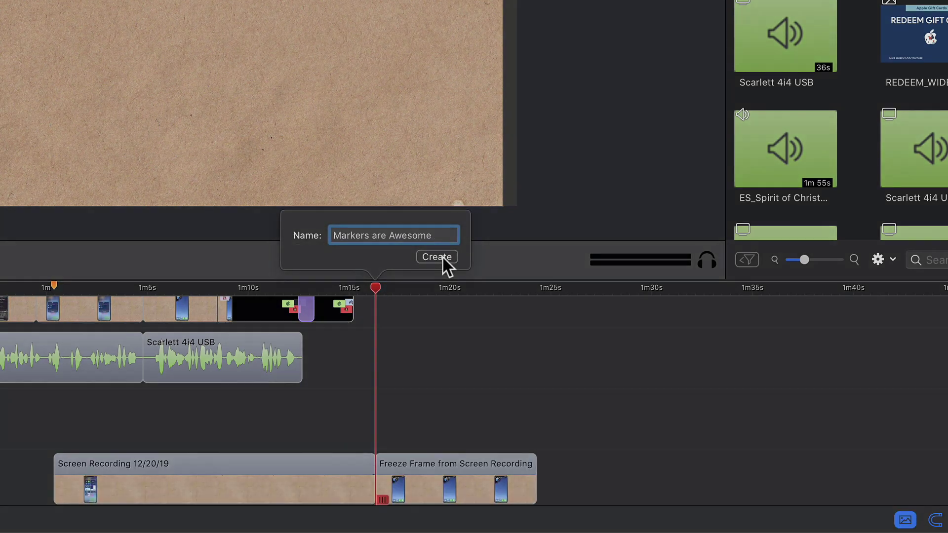
click(437, 257)
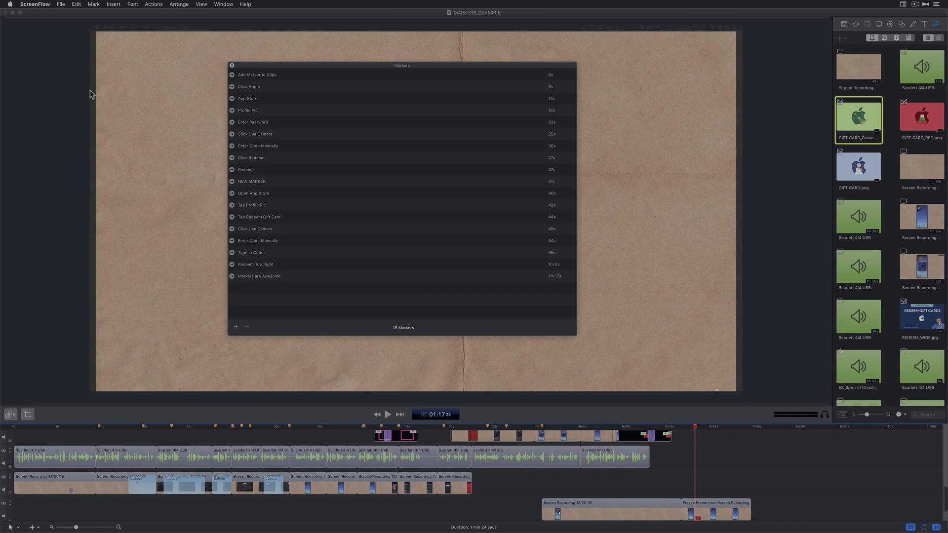